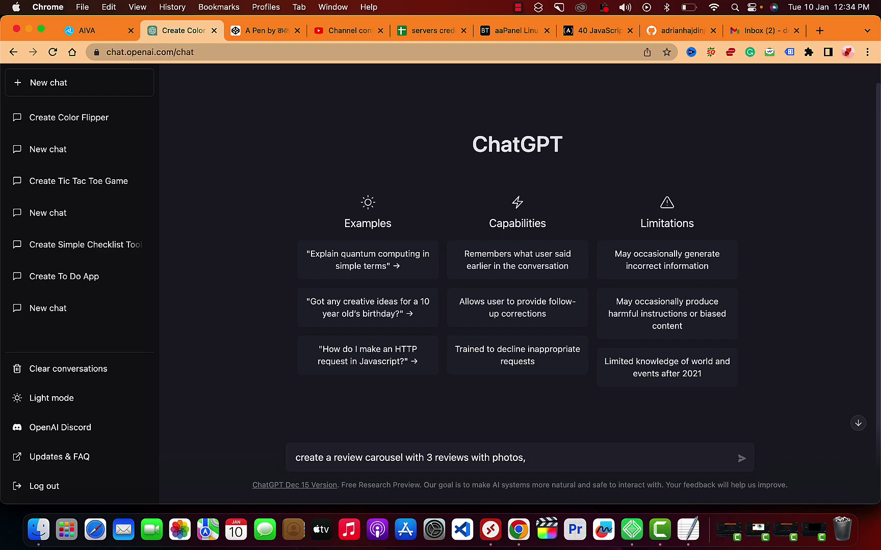
Put the cursor before 'with 3 reviews' in the review carousel prompt
left_click(405, 457)
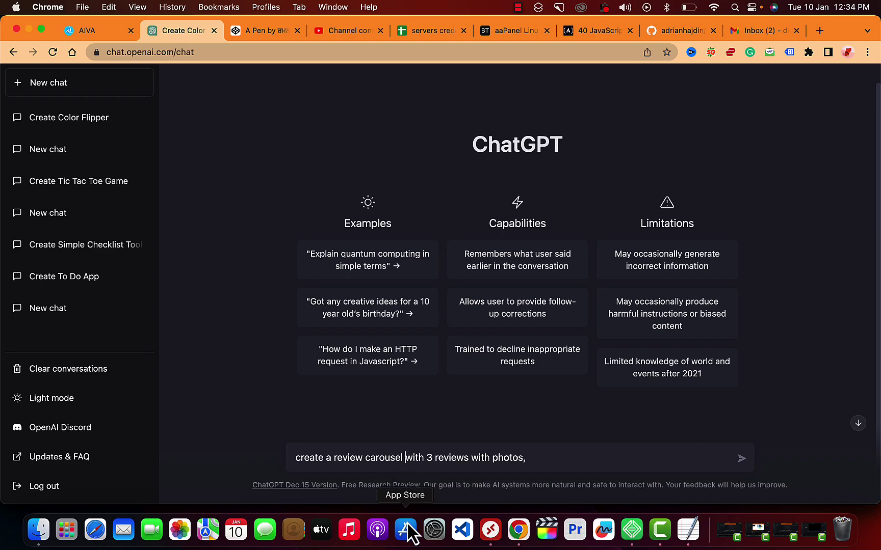
type("with html, bootstrap css and javascript")
Add 'with html, bootstrap css and javascript' and 'one title and review paragraph' to the prompt, then send it
key("BackSpace")
key("BackSpace")
type(", with ")
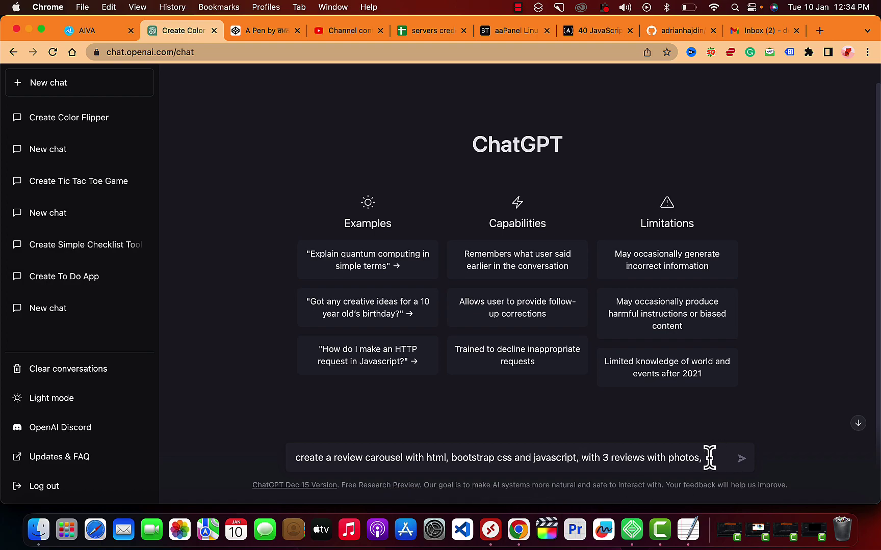
type("ading and")
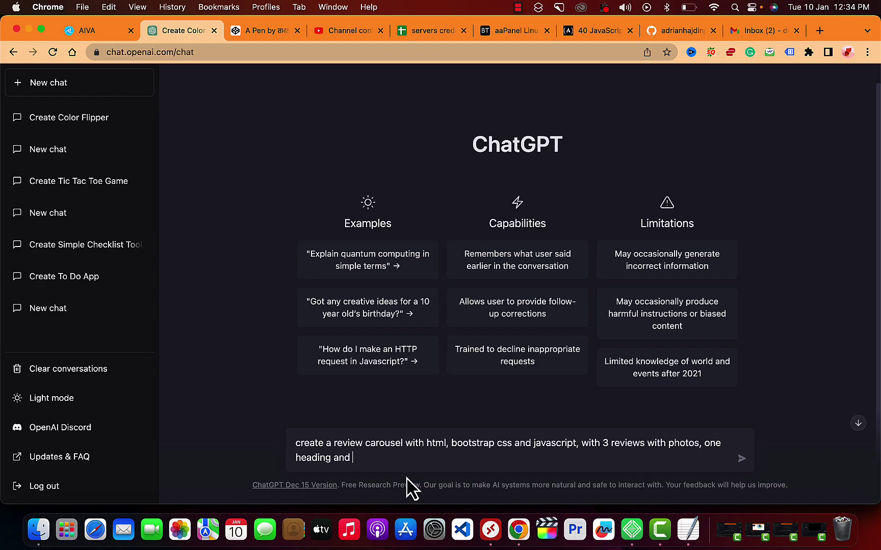
double_click(314, 458)
type("ti")
type("le")
type("h")
key("Return")
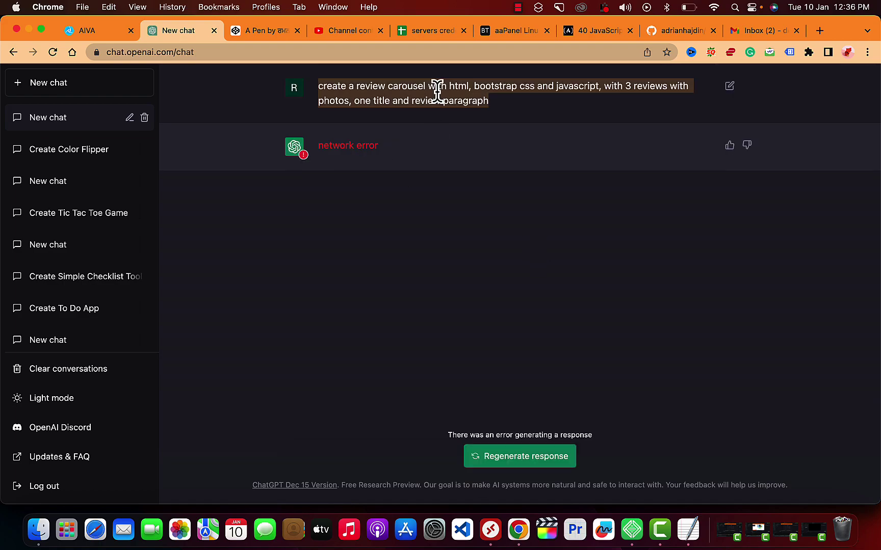
Regenerate the failed reply and send a 'continue' follow-up to get the Bootstrap links
left_click(519, 457)
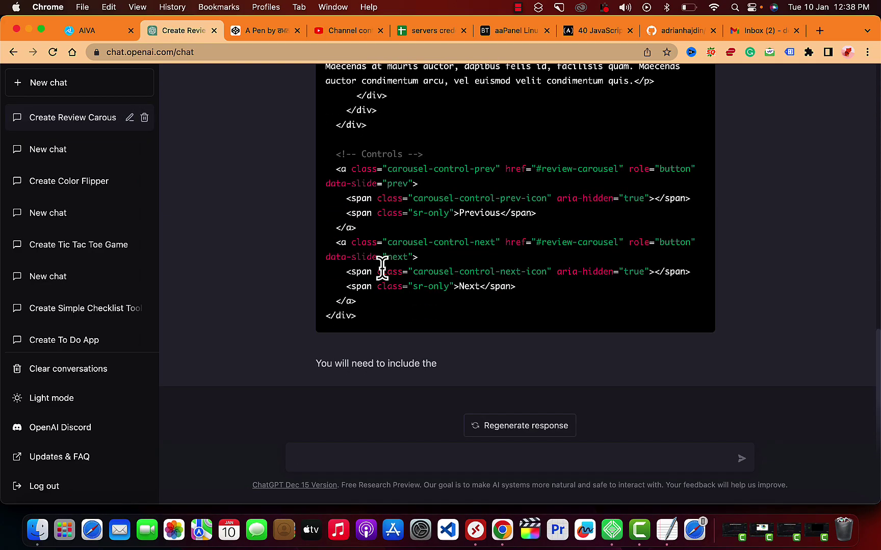
type("continue")
key("Return")
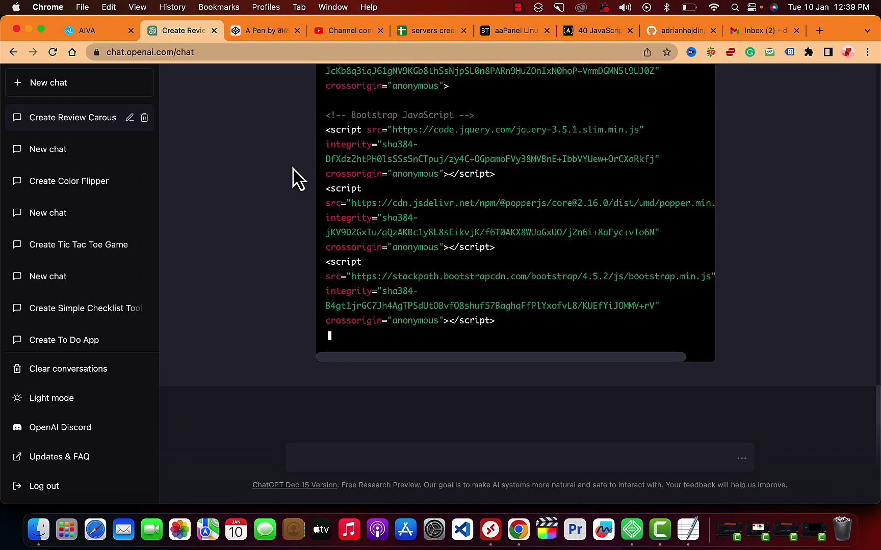
scroll(434, 105, "up", 5)
scroll(433, 105, "up", 10)
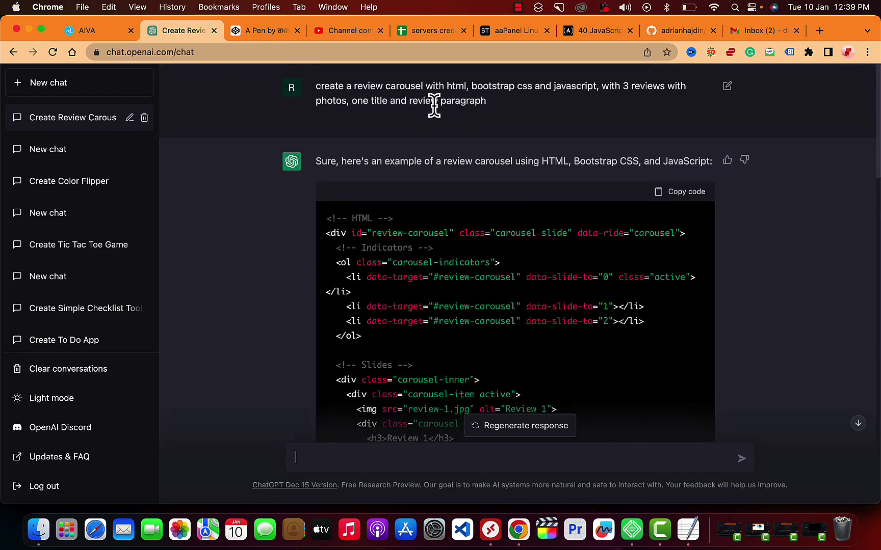
scroll(415, 227, "down", 1)
scroll(472, 305, "down", 2)
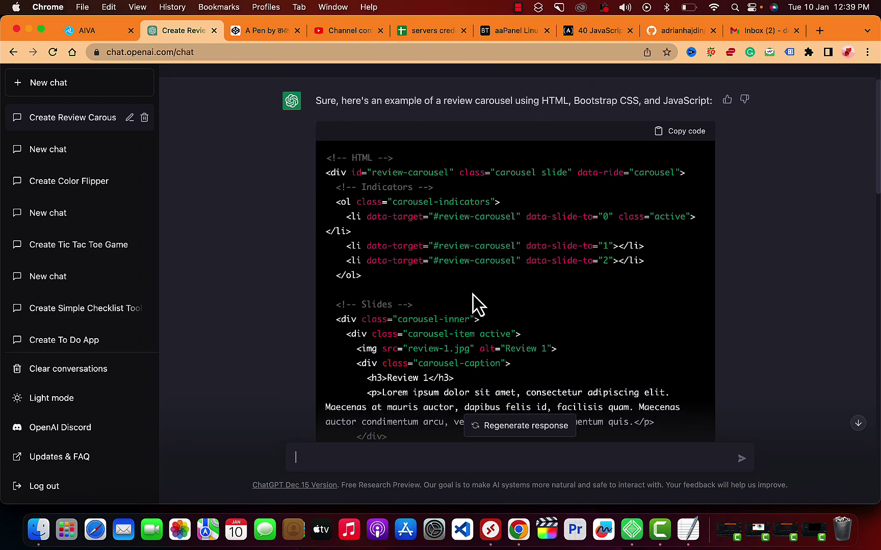
Copy the carousel HTML from ChatGPT into the CodePen HTML editor
left_click(679, 114)
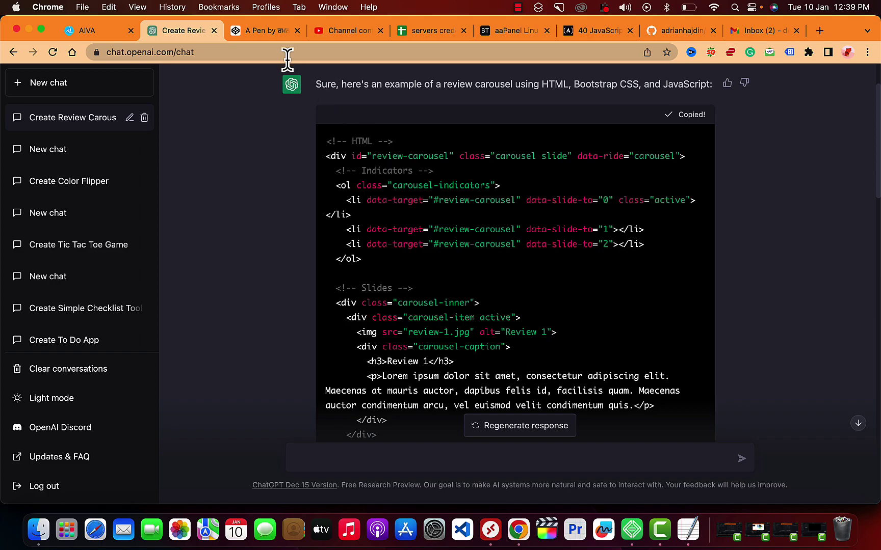
left_click(267, 31)
key("super+v")
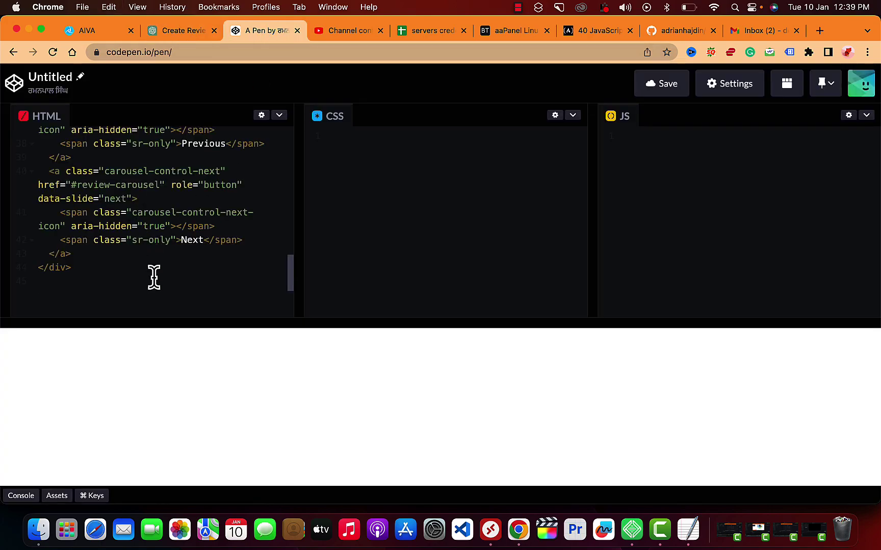
scroll(154, 278, "up", 15)
left_click(182, 30)
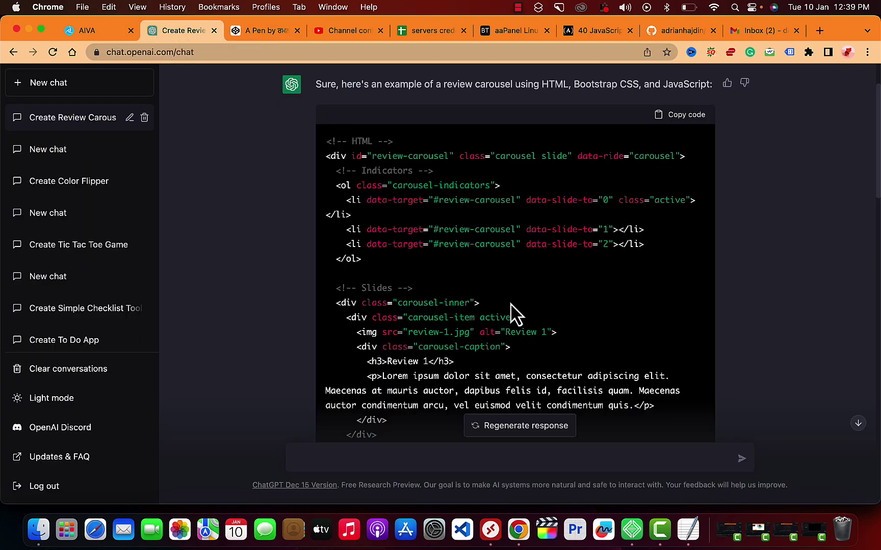
scroll(512, 314, "down", 5)
scroll(512, 313, "down", 2)
scroll(512, 315, "down", 2)
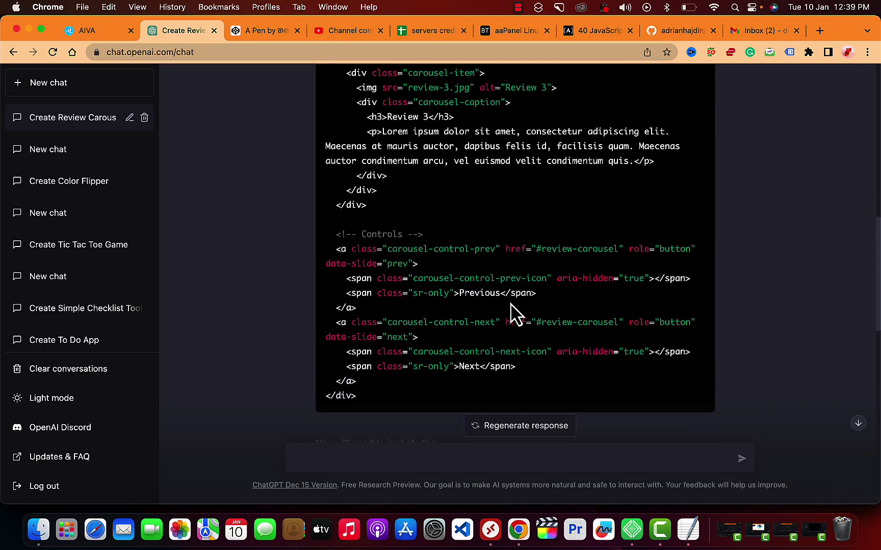
scroll(512, 314, "down", 3)
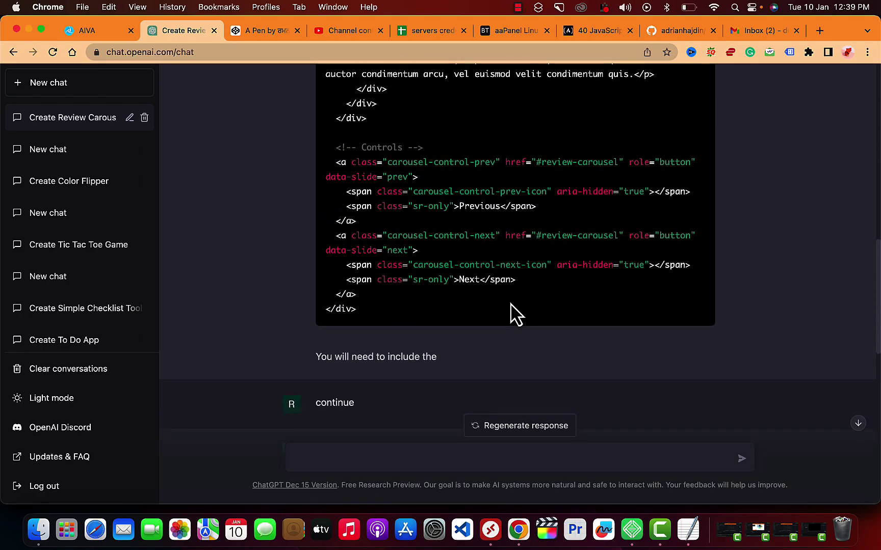
scroll(407, 211, "down", 8)
scroll(432, 203, "down", 4)
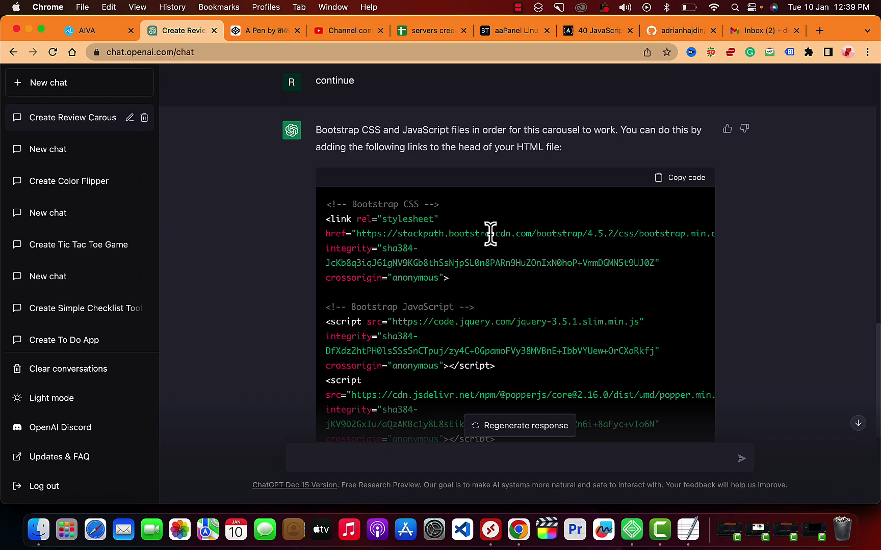
scroll(489, 330, "down", 3)
scroll(490, 334, "down", 1)
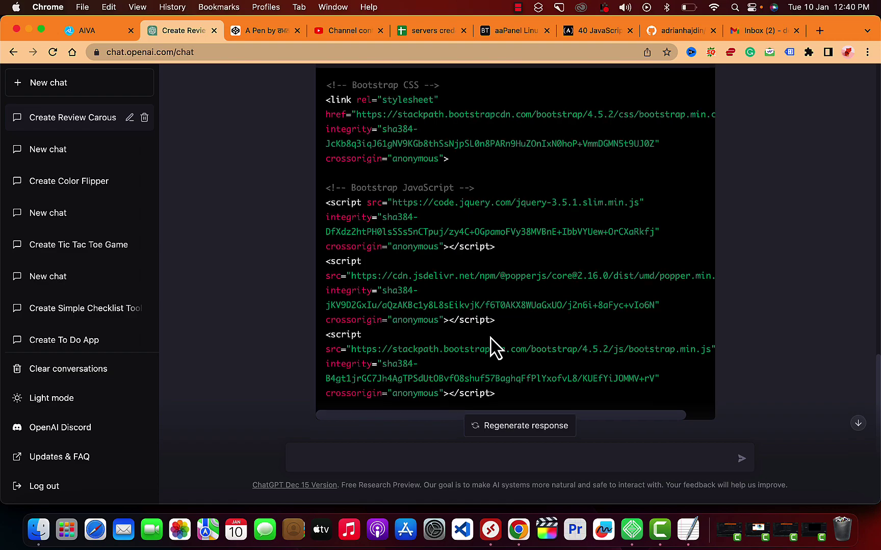
scroll(491, 347, "up", 2)
Paste the Bootstrap CSS and JavaScript link tags on a new line after the carousel markup
left_click(688, 129)
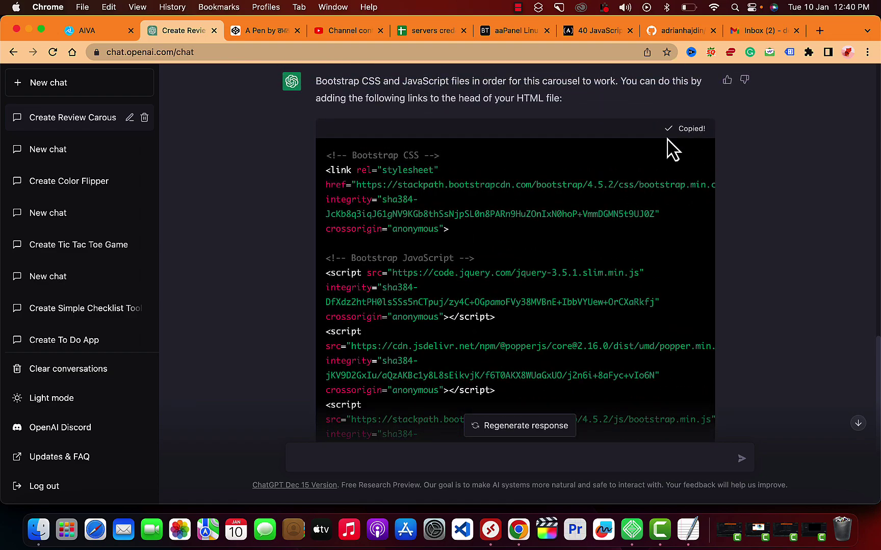
left_click(262, 30)
scroll(139, 296, "down", 2)
scroll(139, 296, "down", 3)
scroll(140, 296, "down", 3)
scroll(140, 296, "down", 3)
scroll(140, 296, "down", 3)
scroll(139, 296, "down", 3)
left_click(117, 293)
key("Return")
key("super+v")
scroll(121, 276, "up", 3)
scroll(120, 275, "down", 1)
scroll(121, 275, "up", 2)
scroll(121, 276, "up", 3)
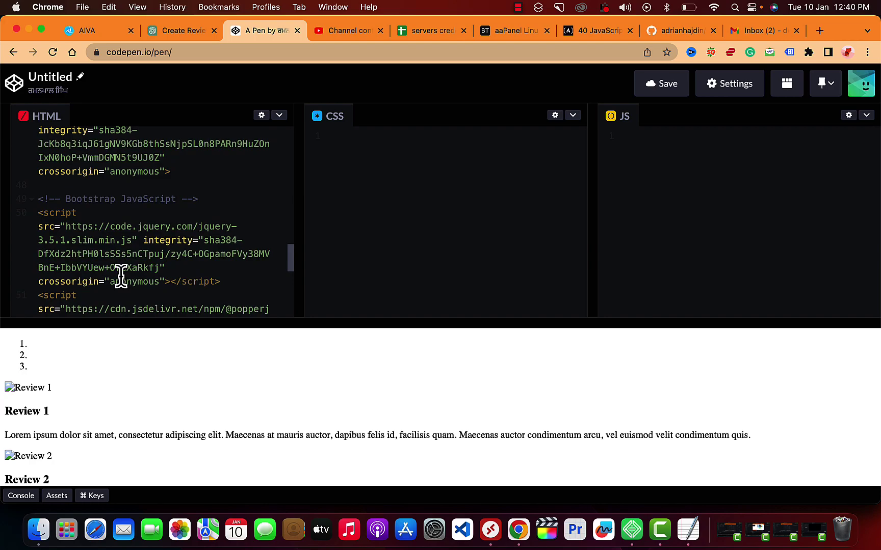
scroll(130, 263, "up", 5)
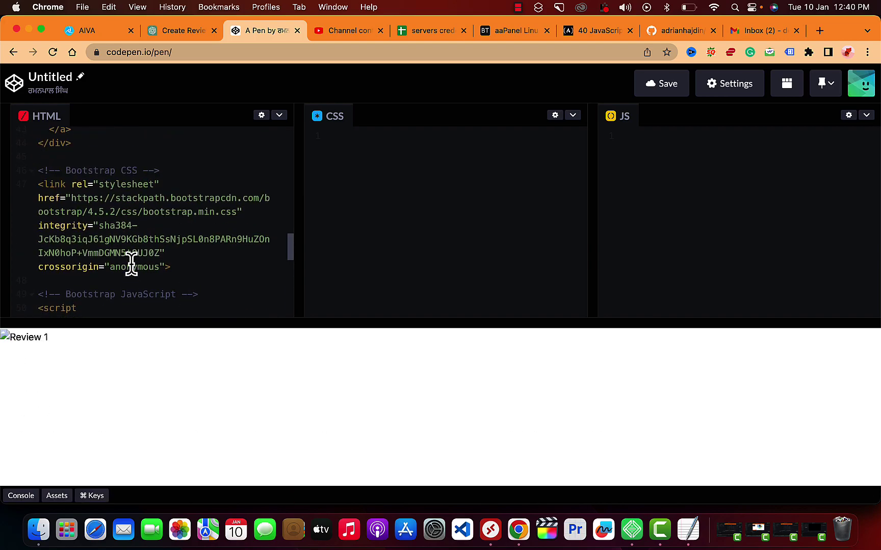
scroll(131, 261, "up", 1)
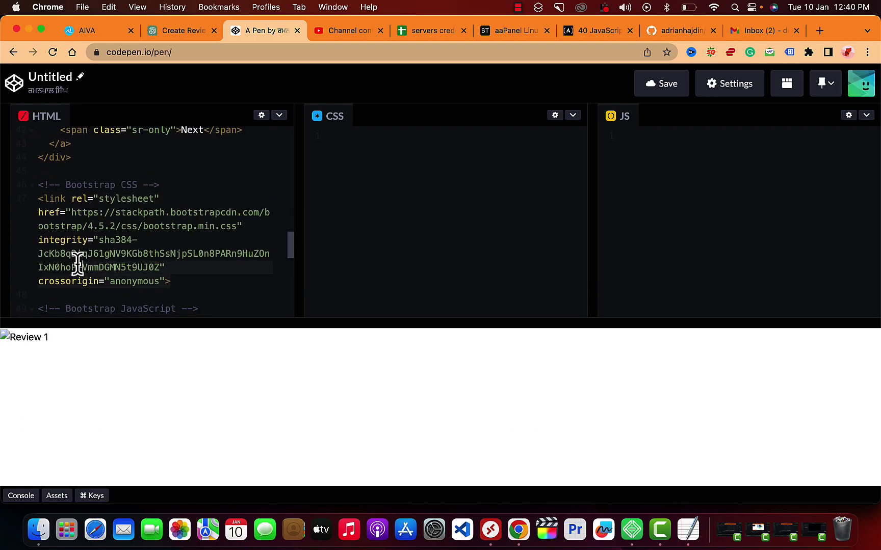
Delete the Bootstrap CSS link block and its leftover empty line from the HTML
left_click(33, 203)
key("BackSpace")
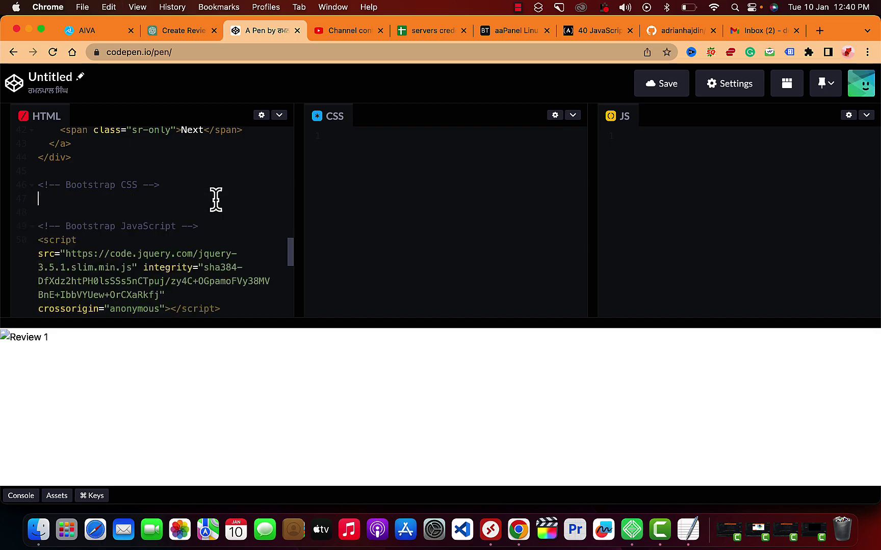
key("BackSpace")
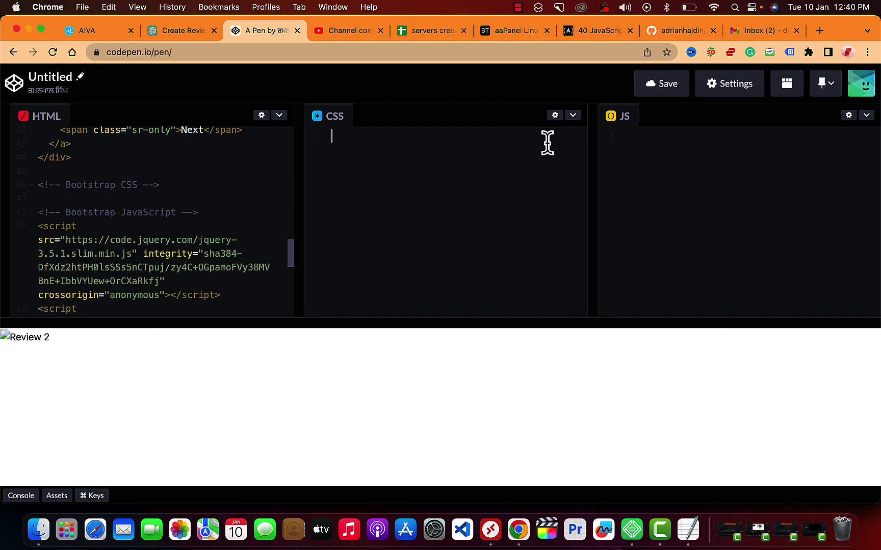
Add the bootstrap 5.0.2 library as an external stylesheet in the pen's CSS settings
left_click(555, 116)
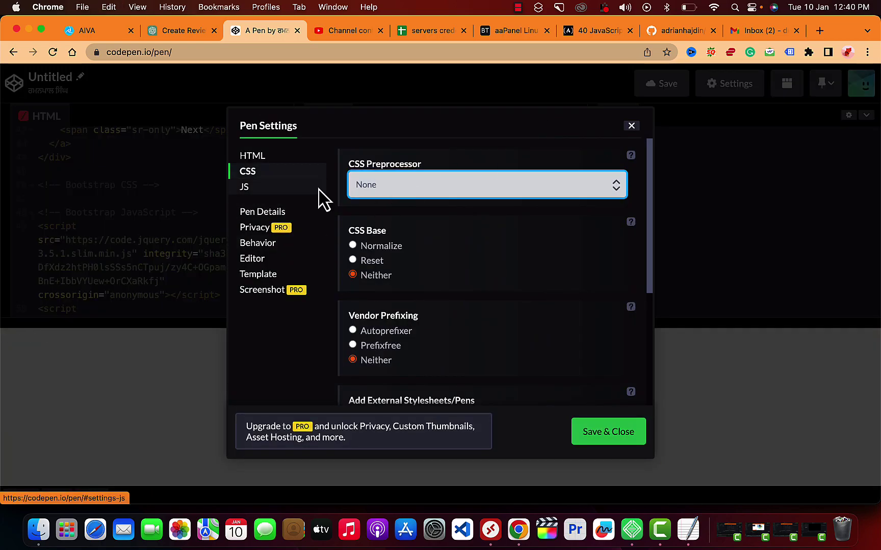
scroll(411, 268, "down", 2)
scroll(411, 265, "down", 3)
left_click(401, 277)
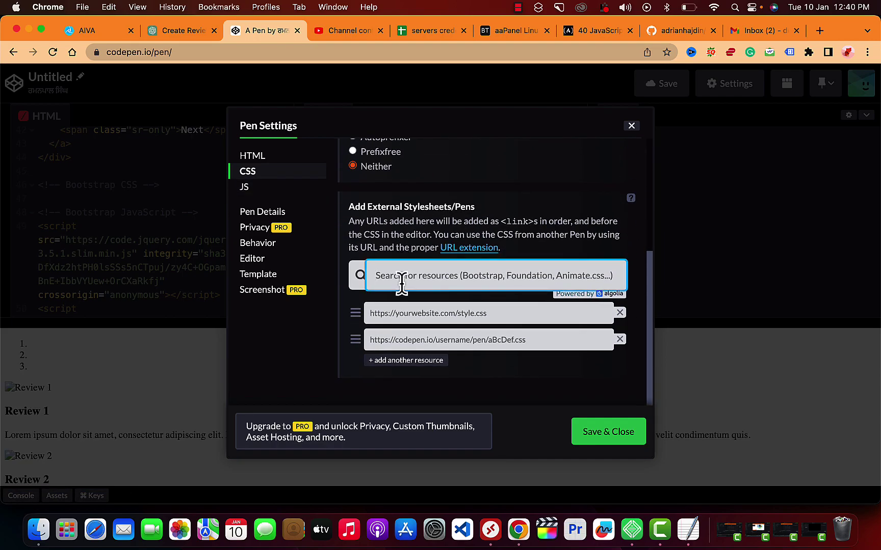
type("bootstra")
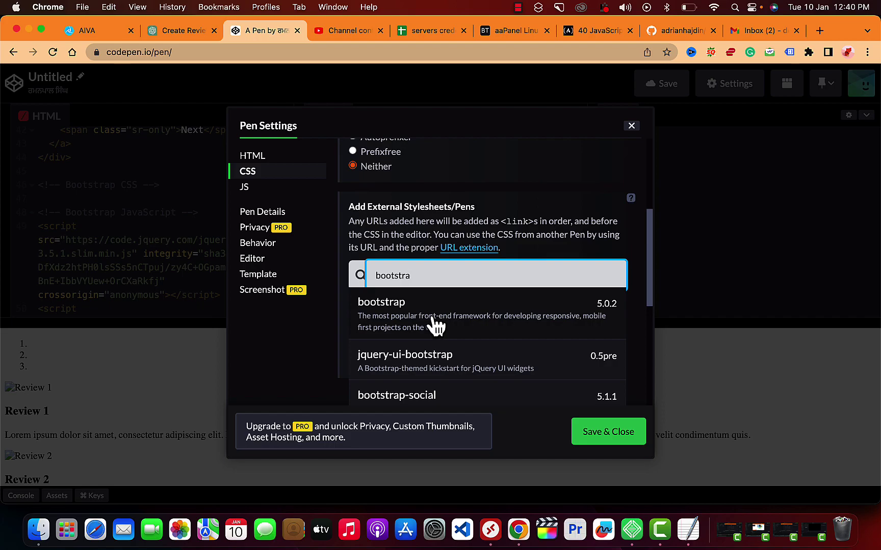
left_click(434, 315)
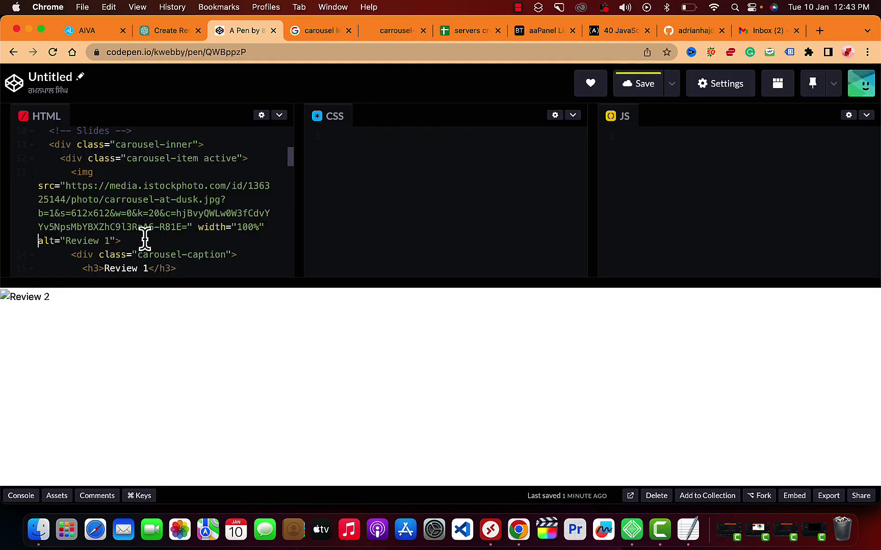
scroll(232, 219, "down", 3)
scroll(232, 219, "down", 5)
scroll(232, 219, "down", 1)
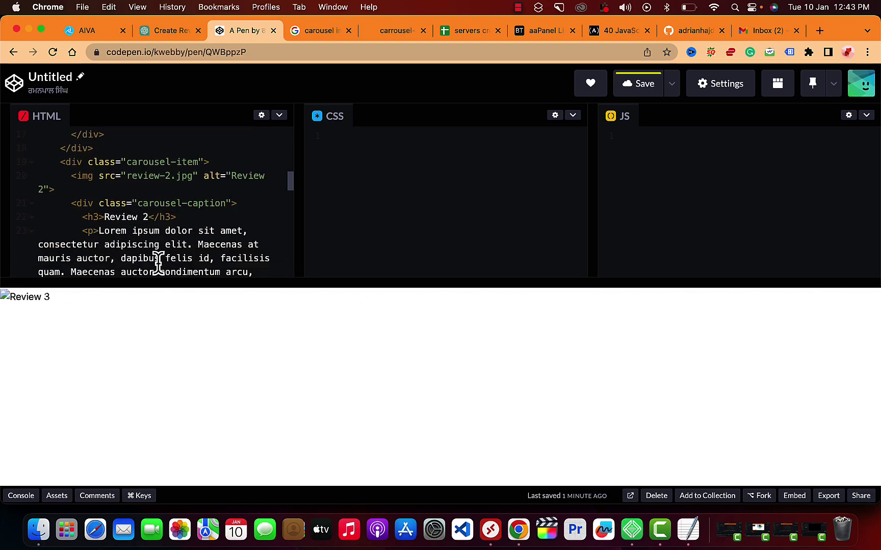
Find a red-sky stock carousel photo and place the cursor before the third image's alt
left_click(318, 32)
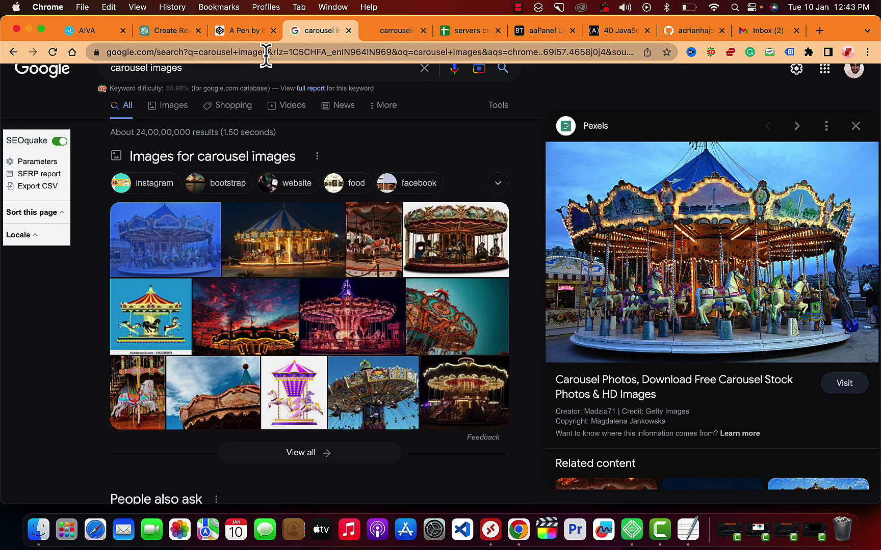
left_click(246, 30)
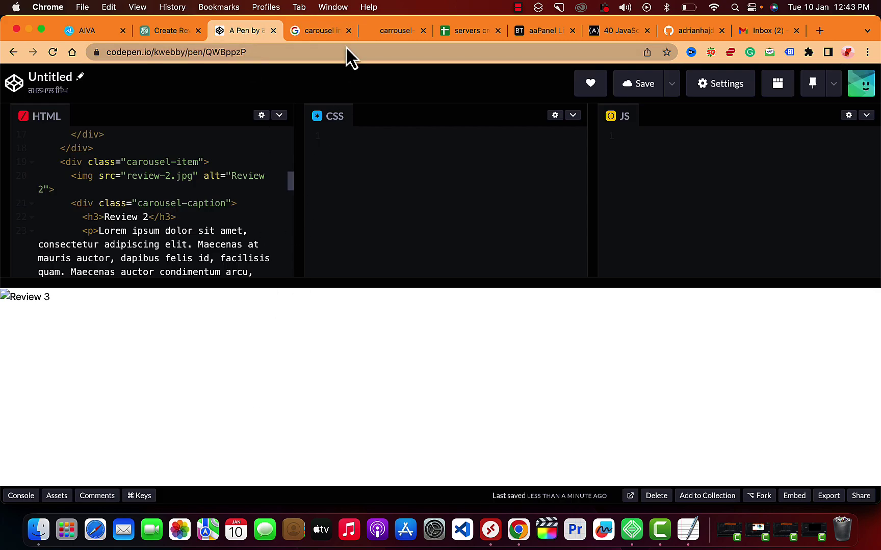
left_click(310, 31)
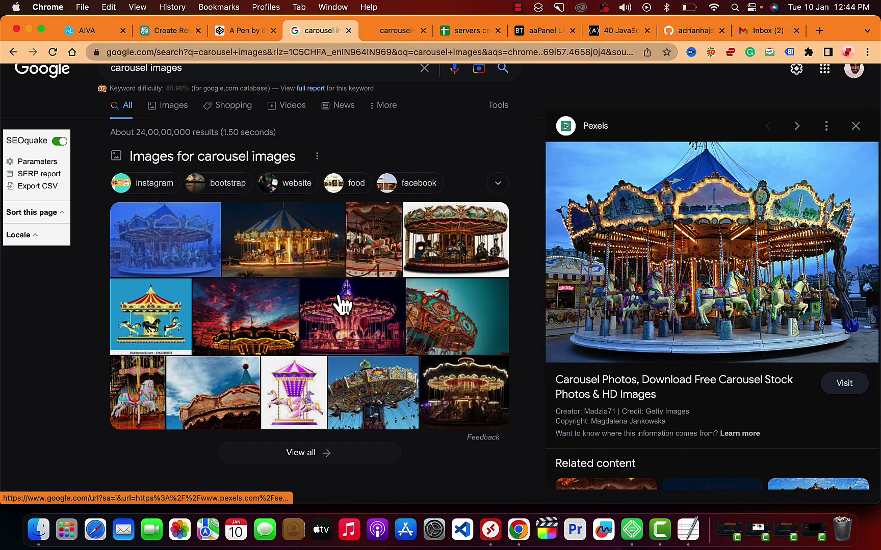
left_click(281, 324)
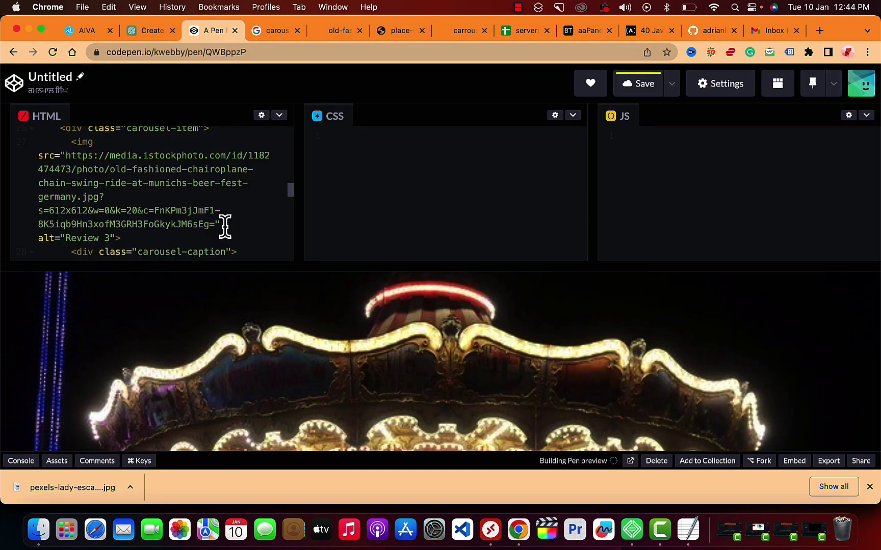
left_click(225, 227)
type("width")
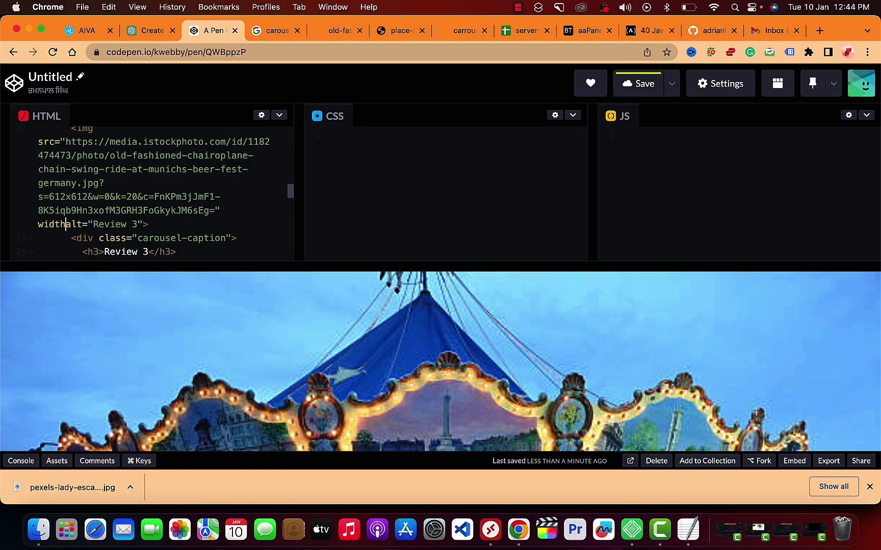
type("=\"100%\"")
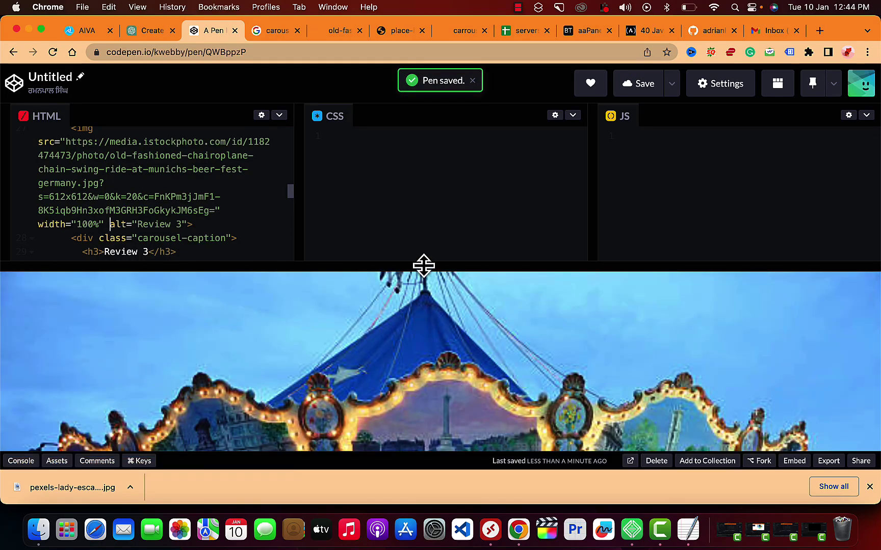
Enlarge the preview to inspect the captioned slides, then move the cursor to the last HTML line
left_click_drag(423, 266, 425, 14)
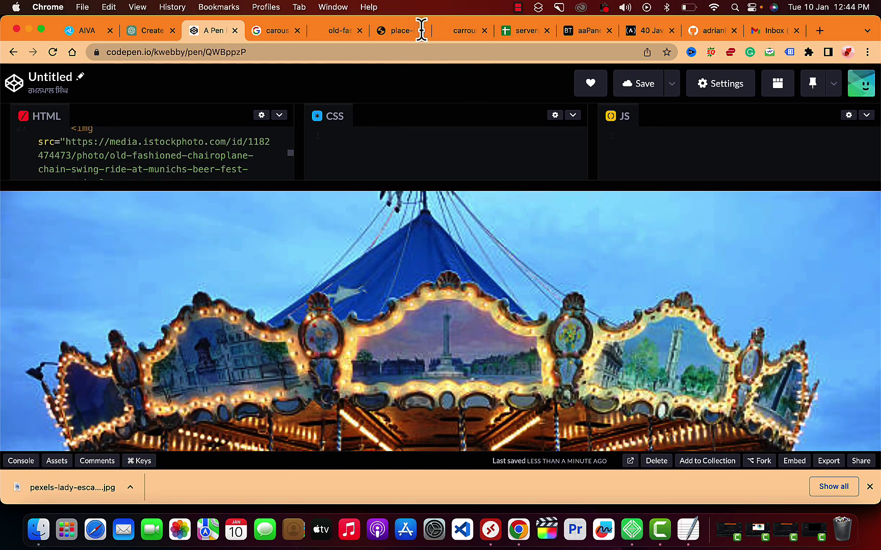
scroll(406, 296, "down", 5)
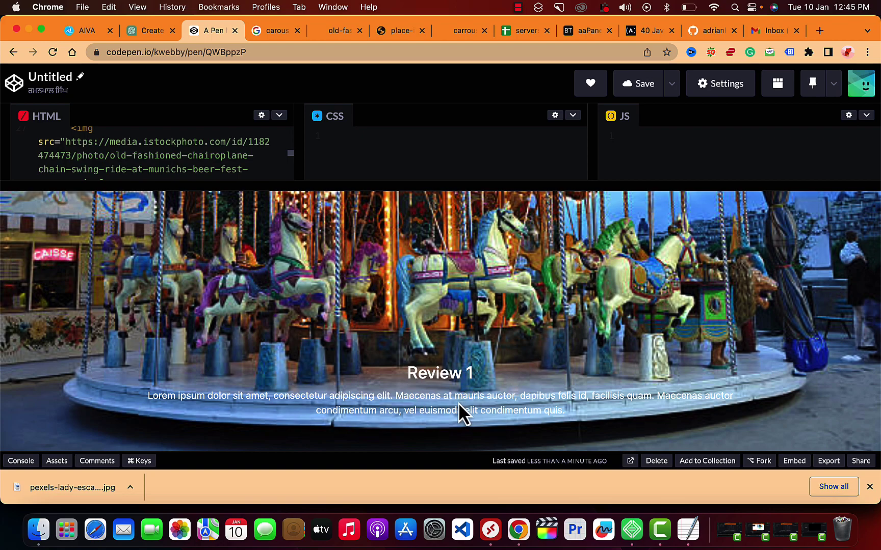
left_click_drag(404, 379, 556, 413)
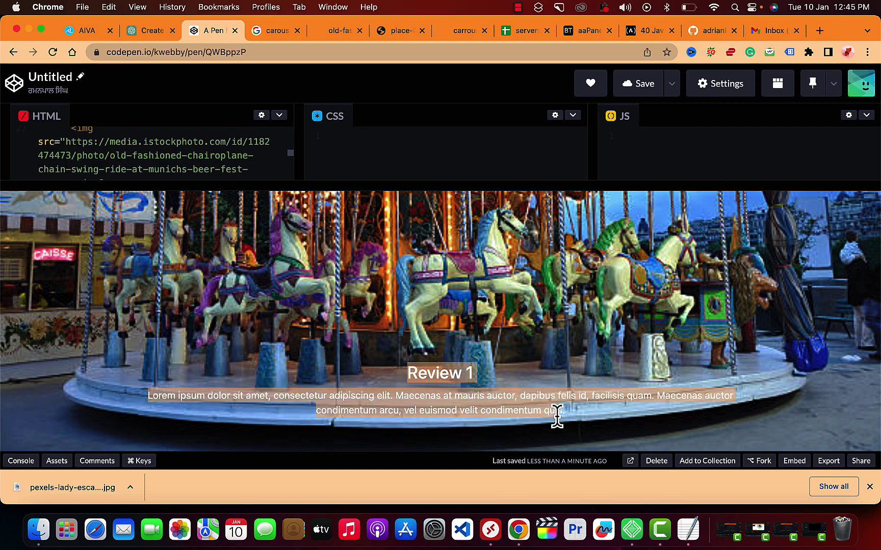
scroll(484, 347, "up", 5)
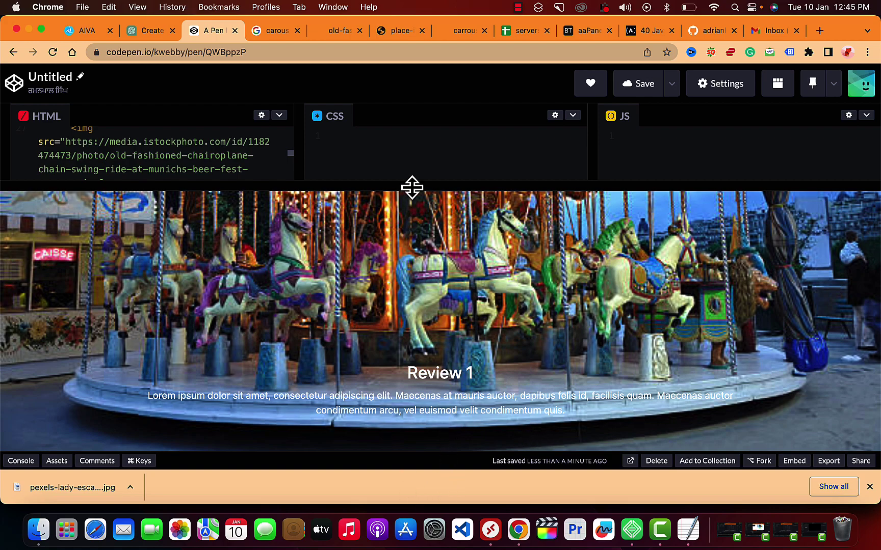
left_click(440, 176)
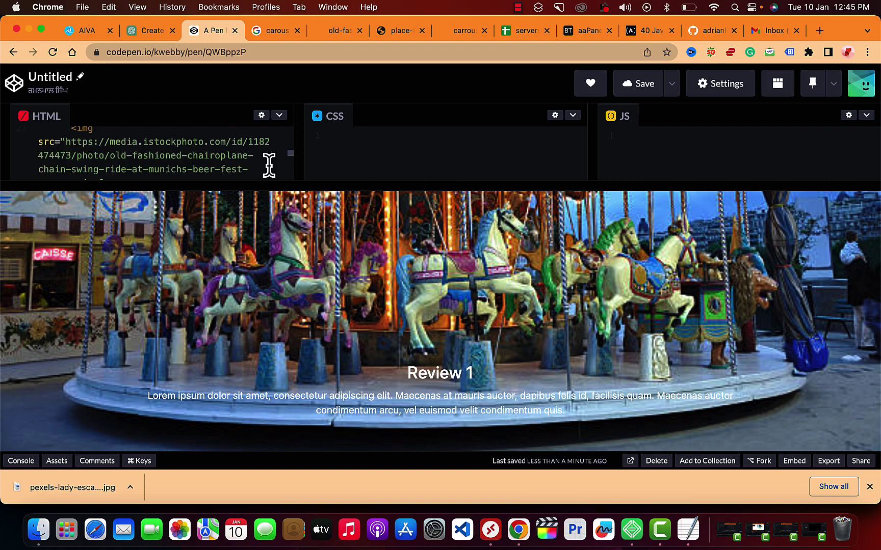
scroll(269, 165, "down", 10)
left_click(162, 162)
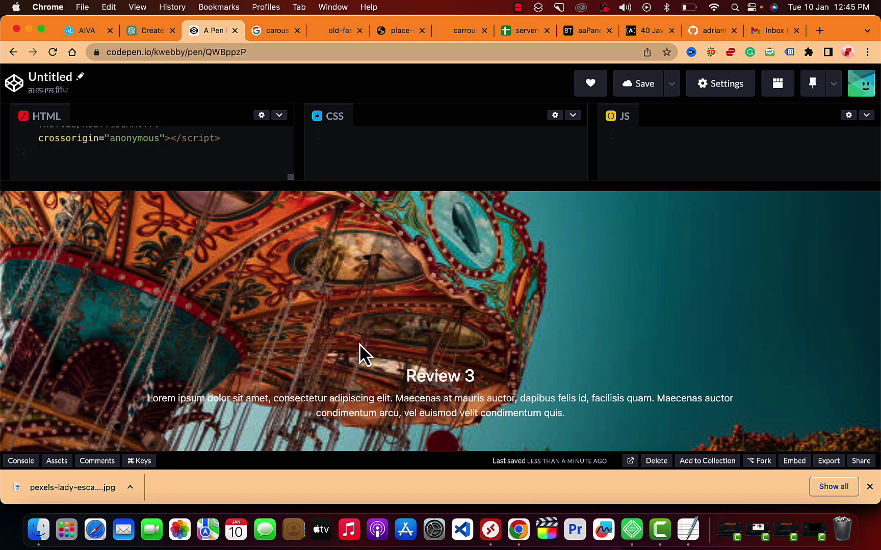
Delete the blank last HTML line and step through the slides with Previous and Next to Review 3
key("BackSpace")
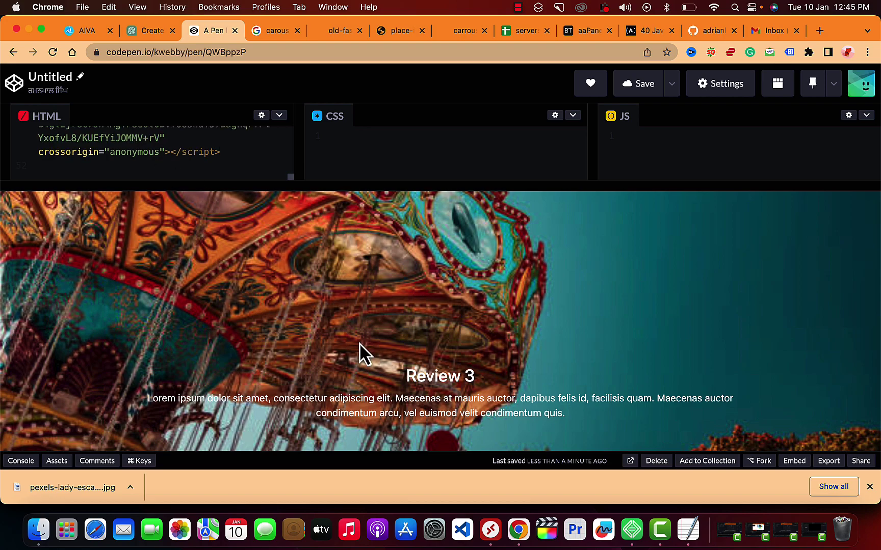
scroll(21, 296, "up", 2)
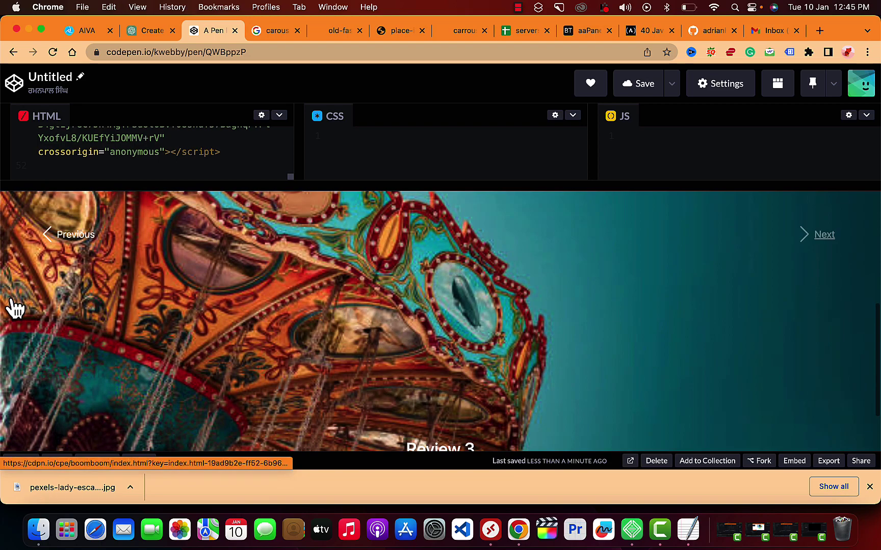
left_click(81, 241)
scroll(232, 363, "down", 1)
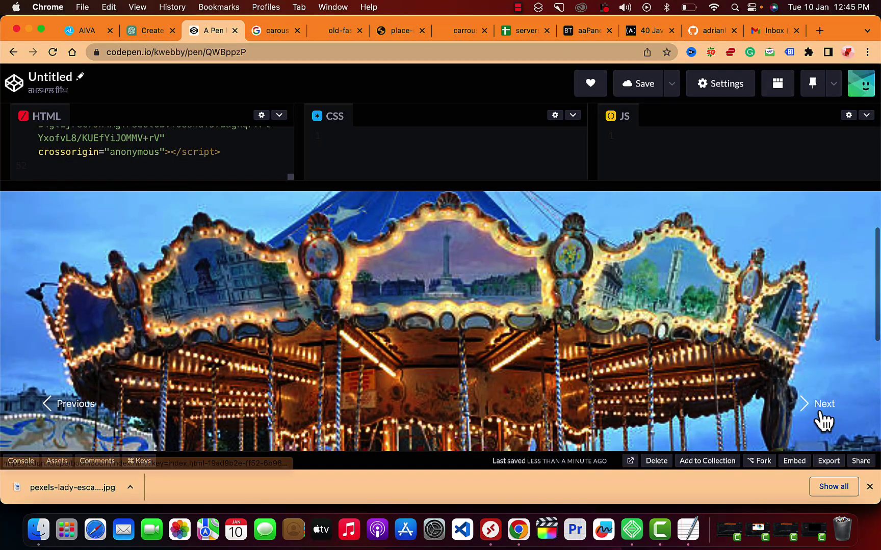
left_click(819, 418)
scroll(694, 393, "up", 2)
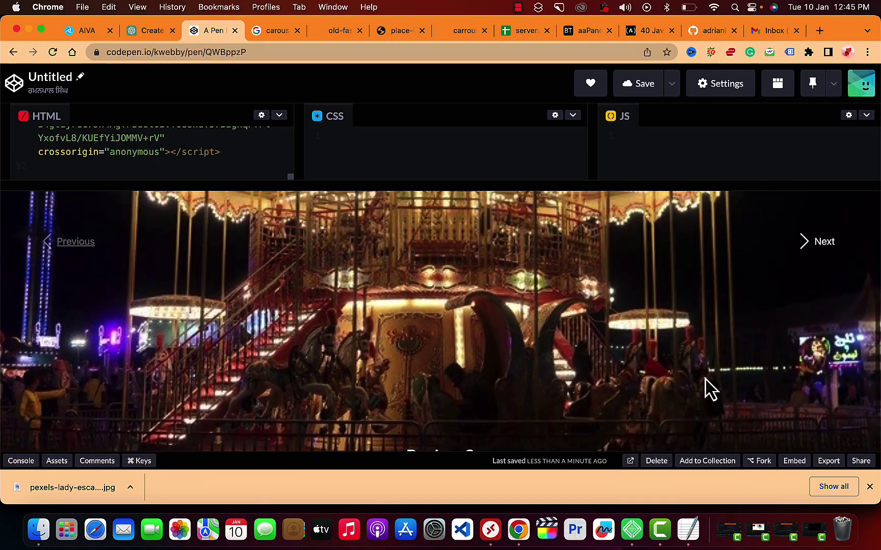
left_click(830, 237)
scroll(571, 413, "down", 1)
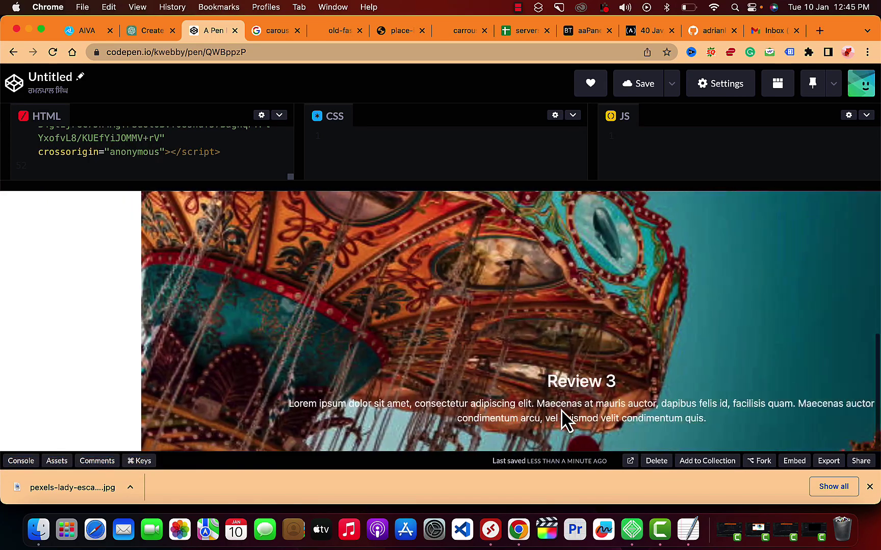
scroll(562, 407, "up", 1)
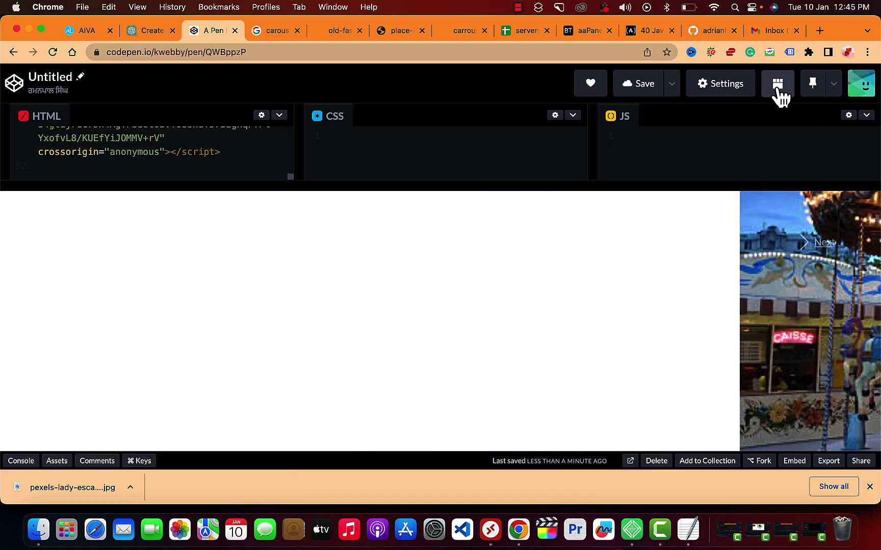
Test the carousel in Full Page View by advancing through slides, then return to the editor
left_click(778, 90)
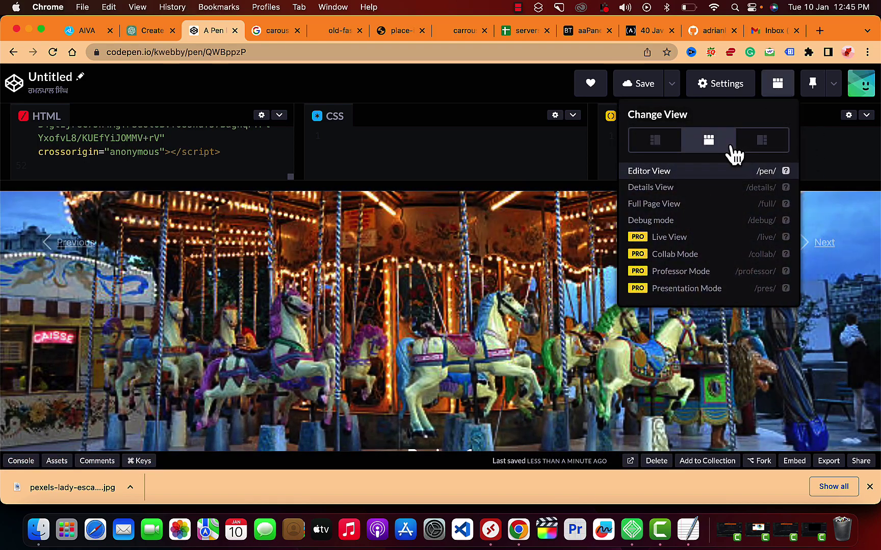
left_click(696, 206)
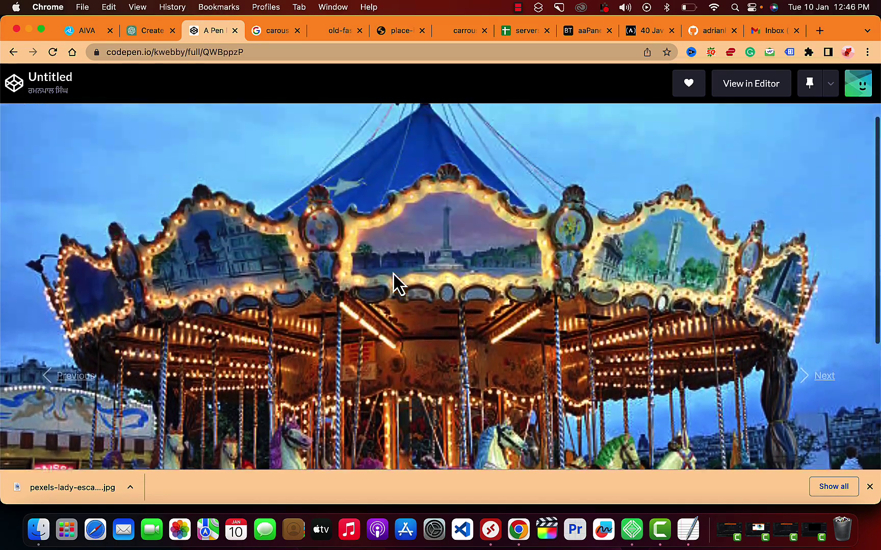
scroll(393, 282, "down", 2)
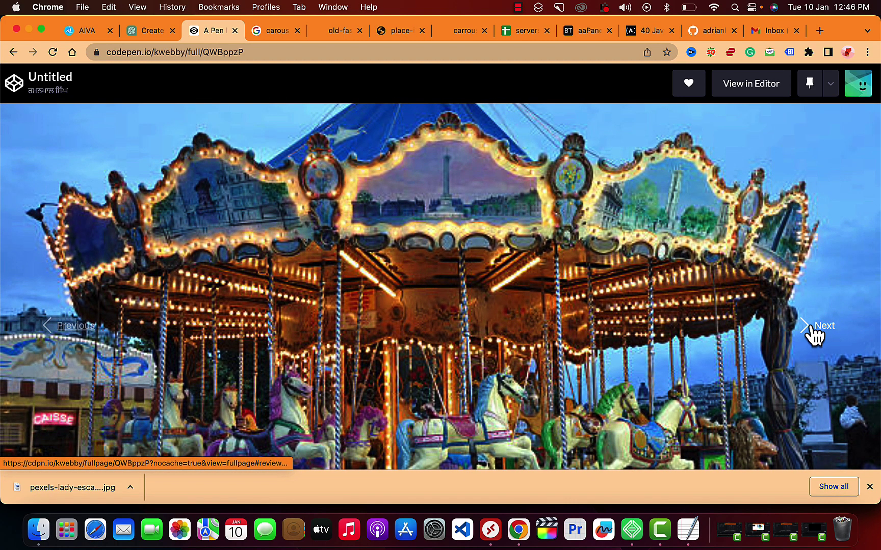
left_click(814, 329)
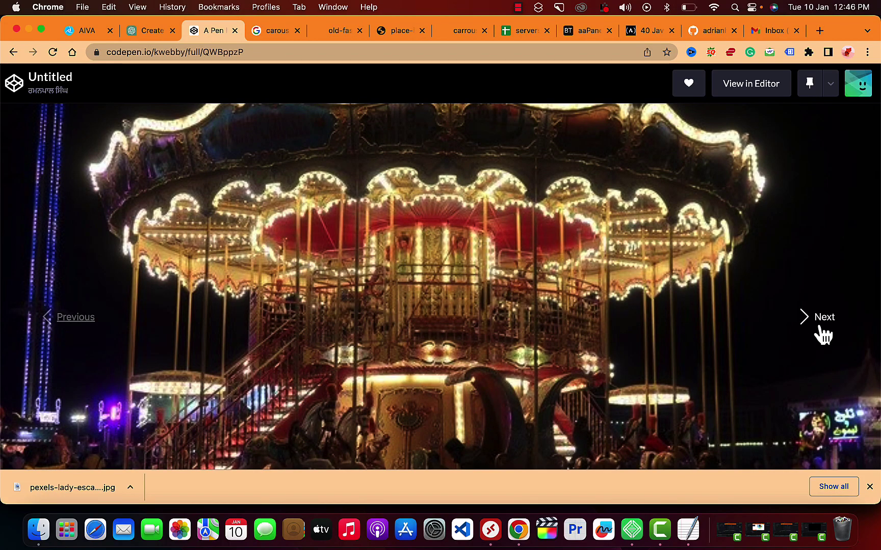
left_click(822, 319)
scroll(677, 373, "down", 2)
scroll(741, 330, "up", 2)
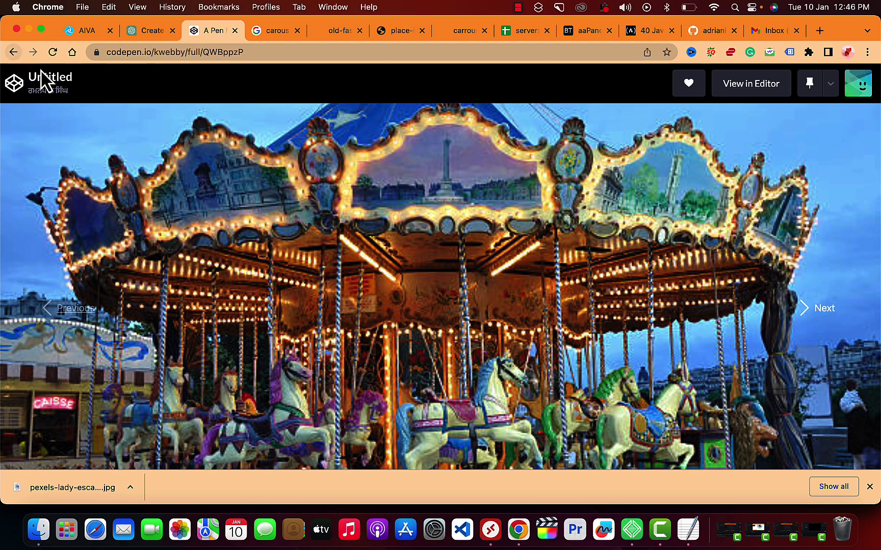
left_click(68, 85)
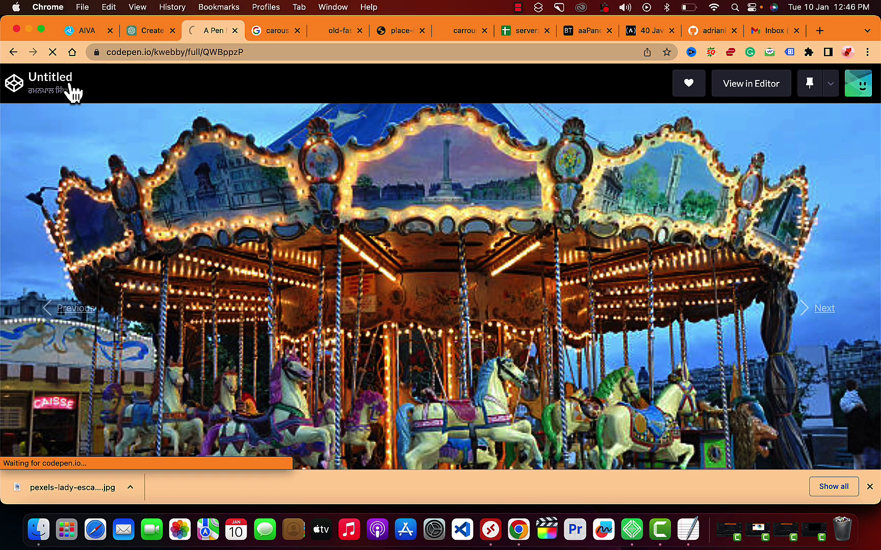